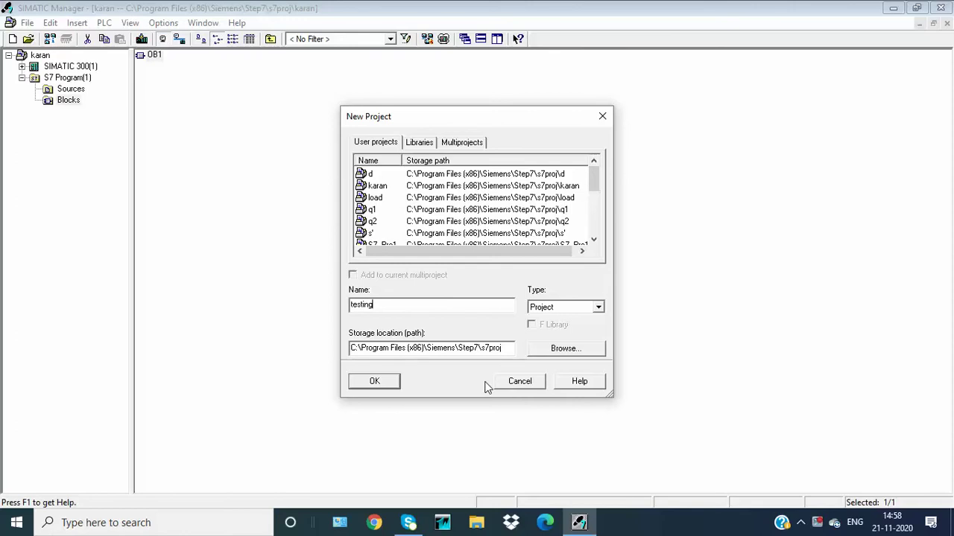
# Step: Confirm the New Project dialog to create the project 'testing' in the default s7proj folder
pyautogui.click(393, 381)
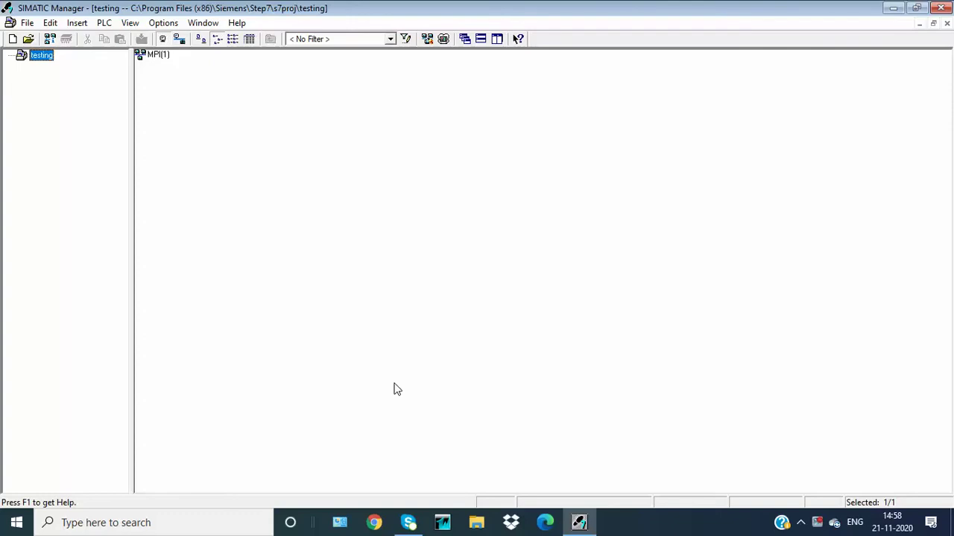
# Step: Insert a SIMATIC 300 station into the 'testing' project, keeping the default name SIMATIC 300(1)
pyautogui.click(41, 56)
pyautogui.rightClick(41, 57)
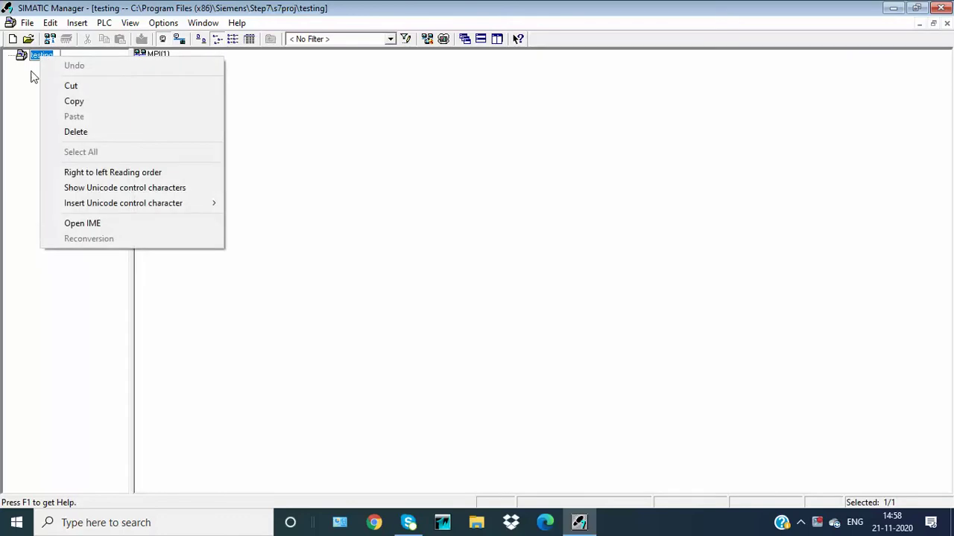
pyautogui.click(23, 112)
pyautogui.rightClick(46, 54)
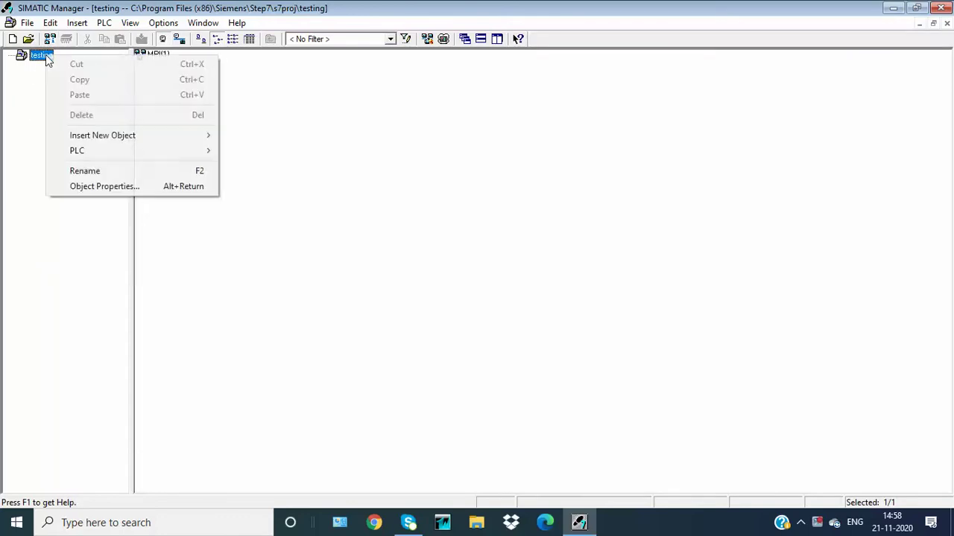
pyautogui.moveTo(111, 137)
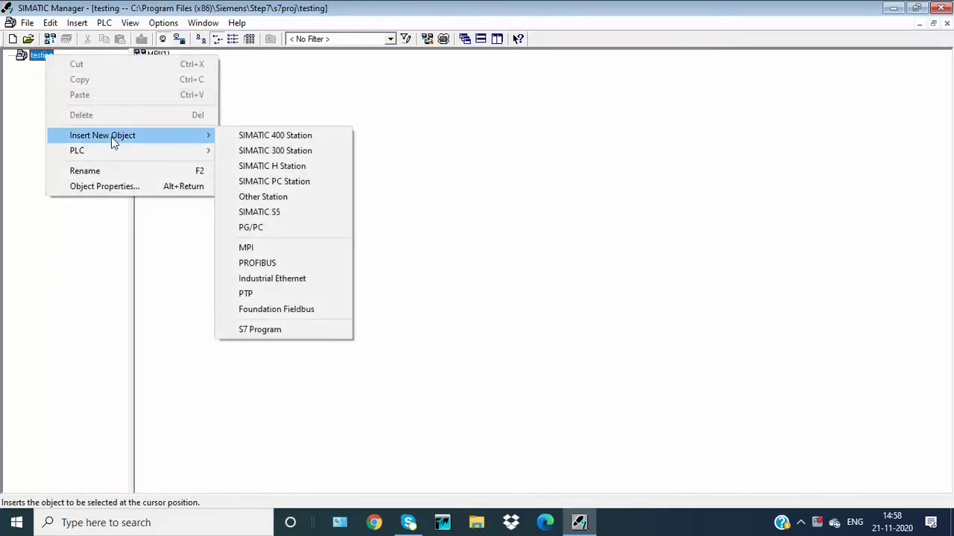
pyautogui.click(260, 149)
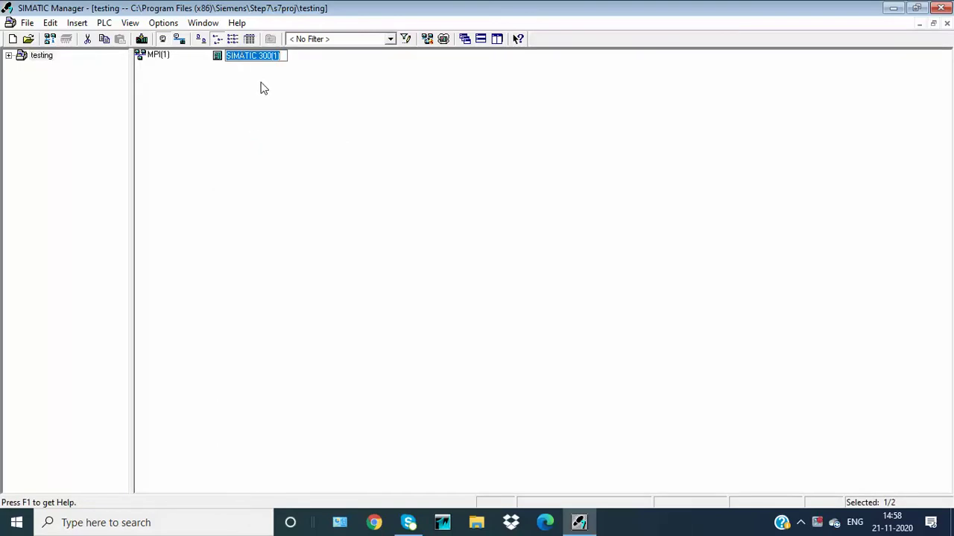
pyautogui.click(261, 87)
pyautogui.click(251, 59)
# Step: Open HW Config for SIMATIC 300(1) and insert a RACK-300 Rail as rack (0) UR
pyautogui.rightClick(251, 60)
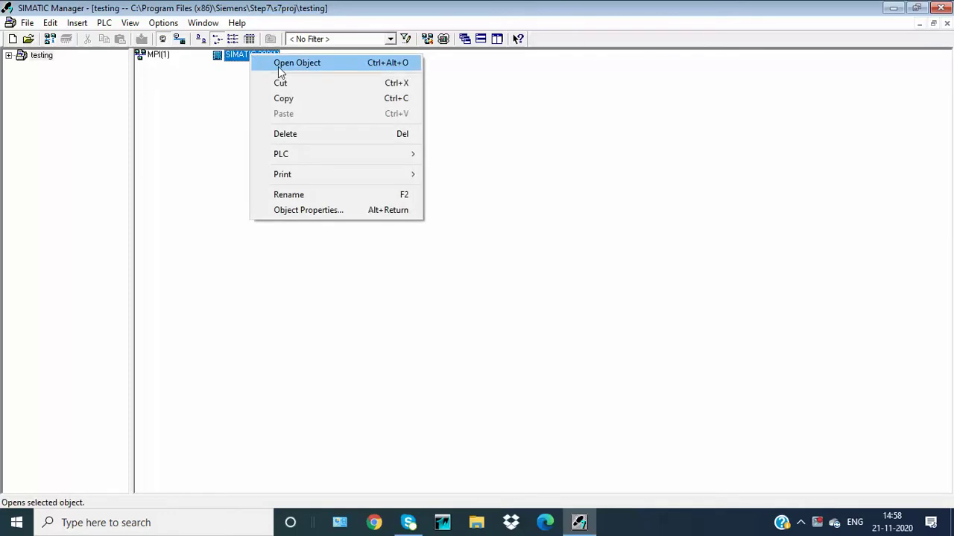
pyautogui.click(279, 66)
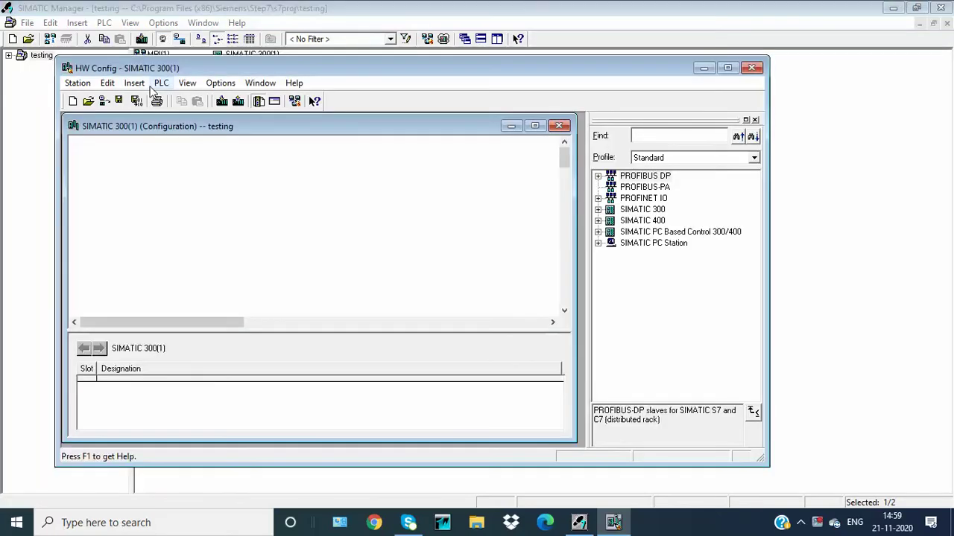
pyautogui.rightClick(107, 173)
pyautogui.click(166, 198)
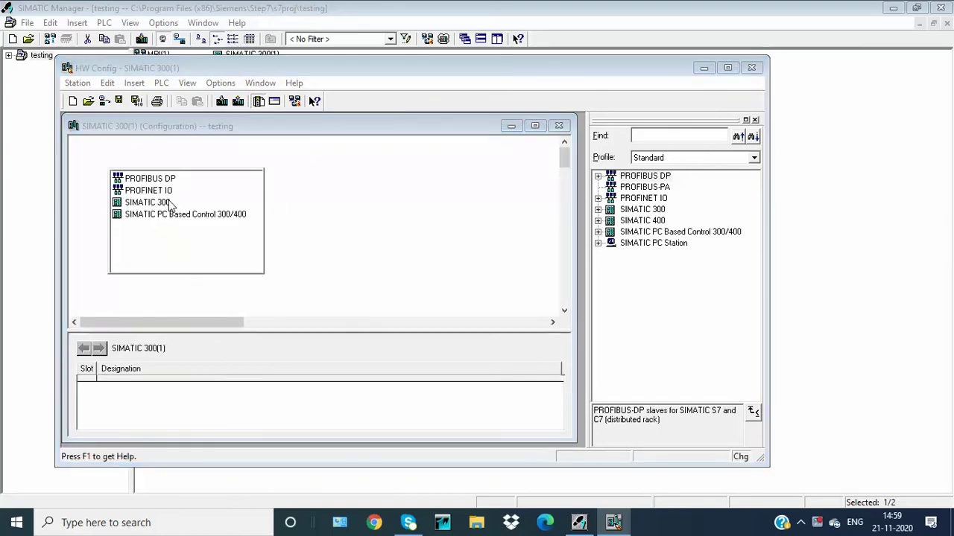
pyautogui.moveTo(165, 203)
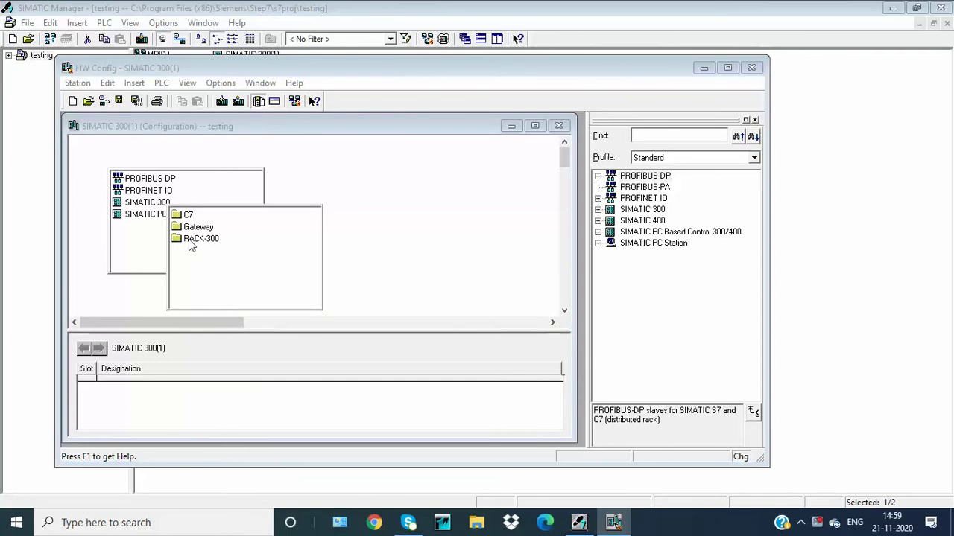
pyautogui.moveTo(192, 244)
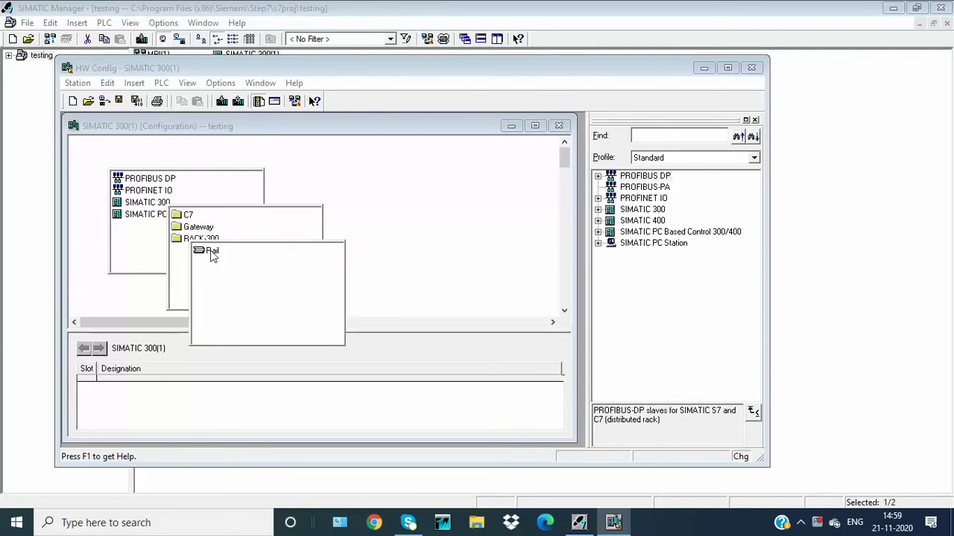
pyautogui.click(211, 251)
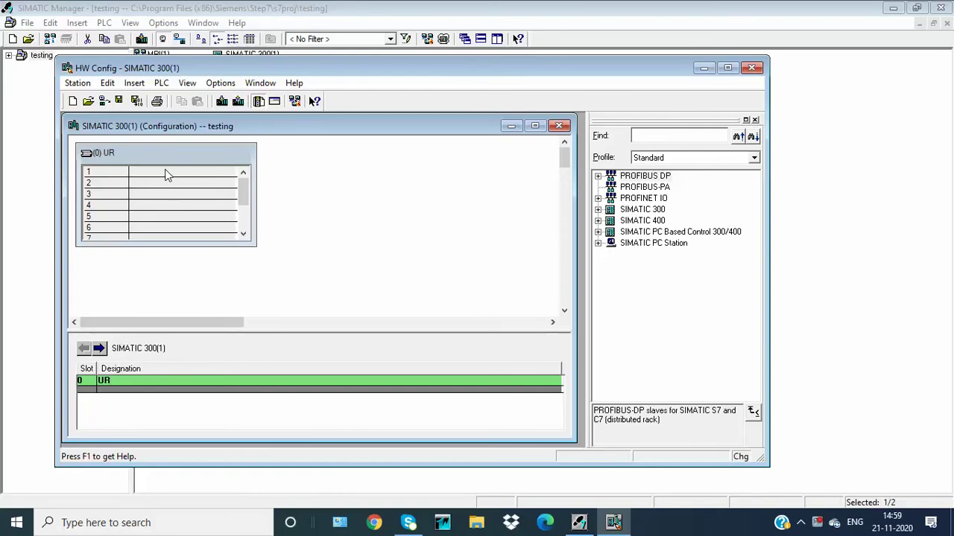
pyautogui.click(167, 174)
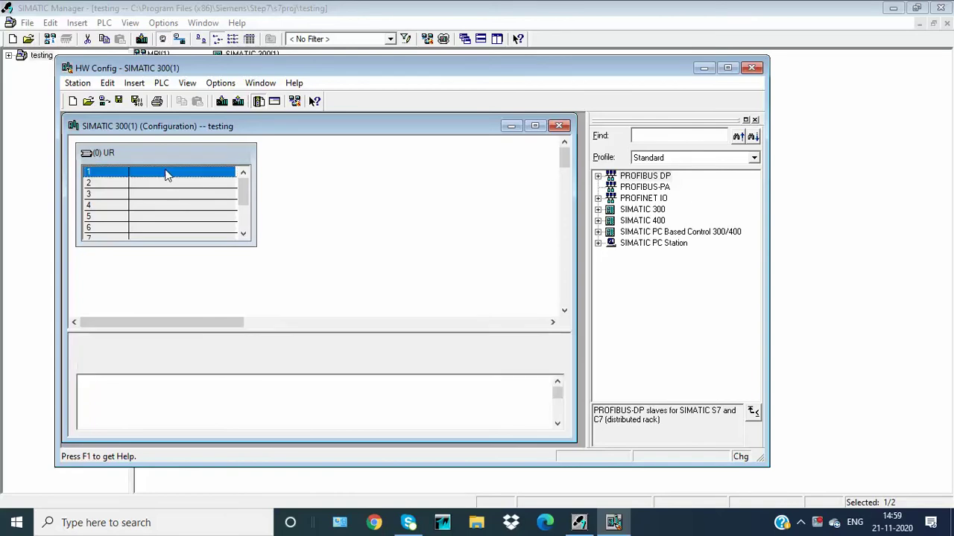
# Step: Insert a PS 307 5A power supply into slot 1 of the (0) UR rail
pyautogui.rightClick(167, 175)
pyautogui.click(201, 173)
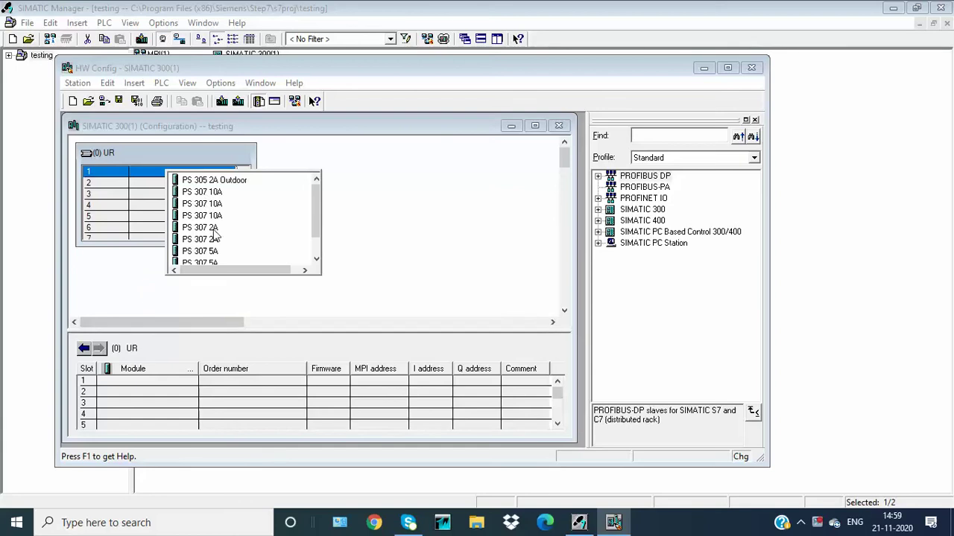
pyautogui.click(214, 257)
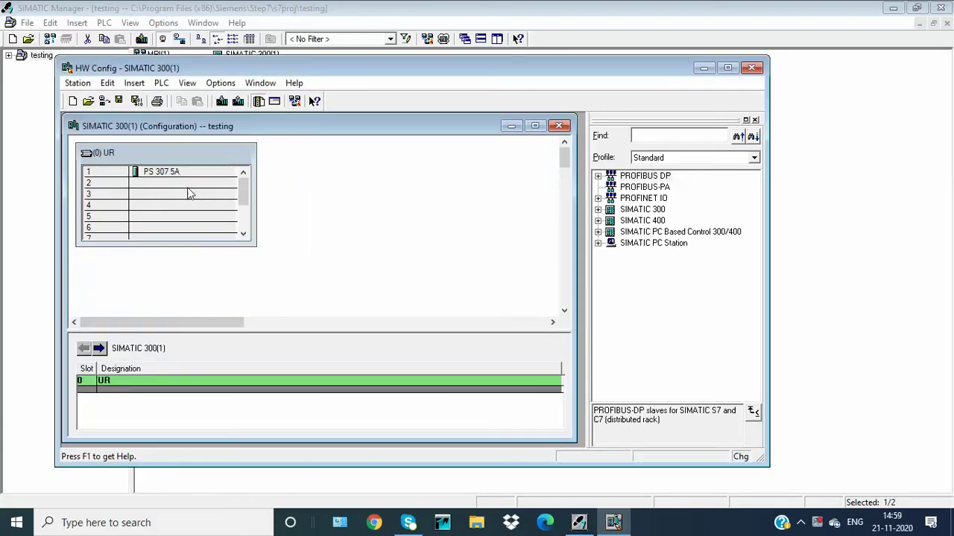
pyautogui.click(186, 183)
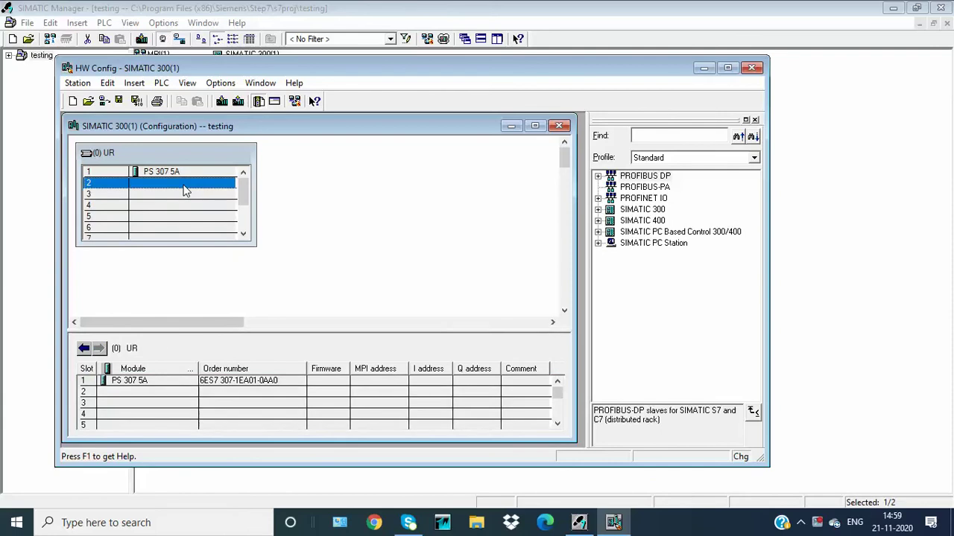
# Step: Place a CPU 313 with firmware V1.2 in rack slot 2
pyautogui.rightClick(186, 190)
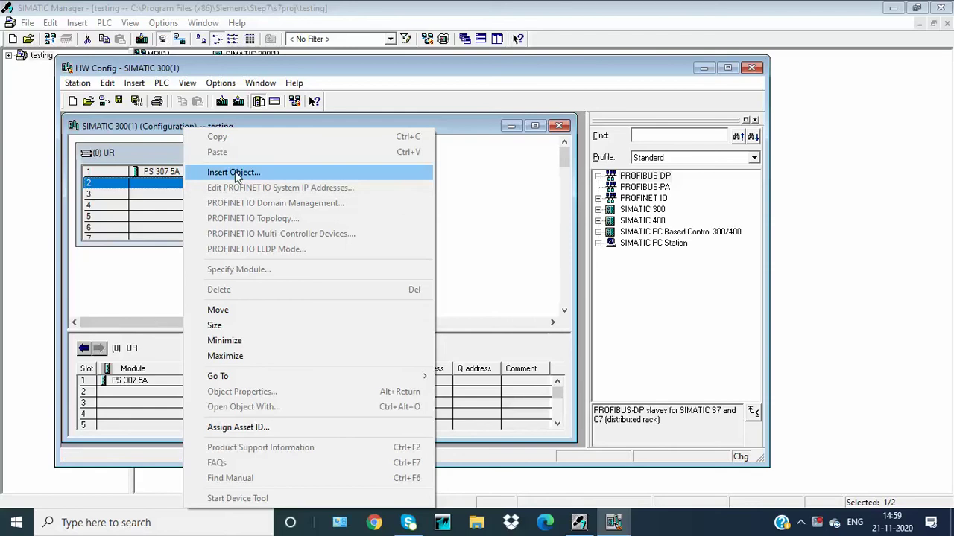
pyautogui.click(234, 173)
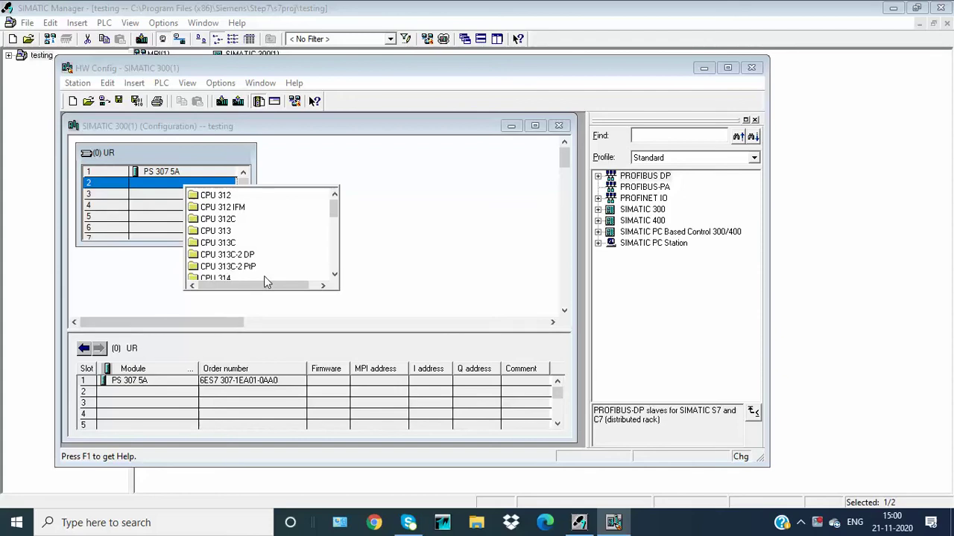
pyautogui.moveTo(214, 233)
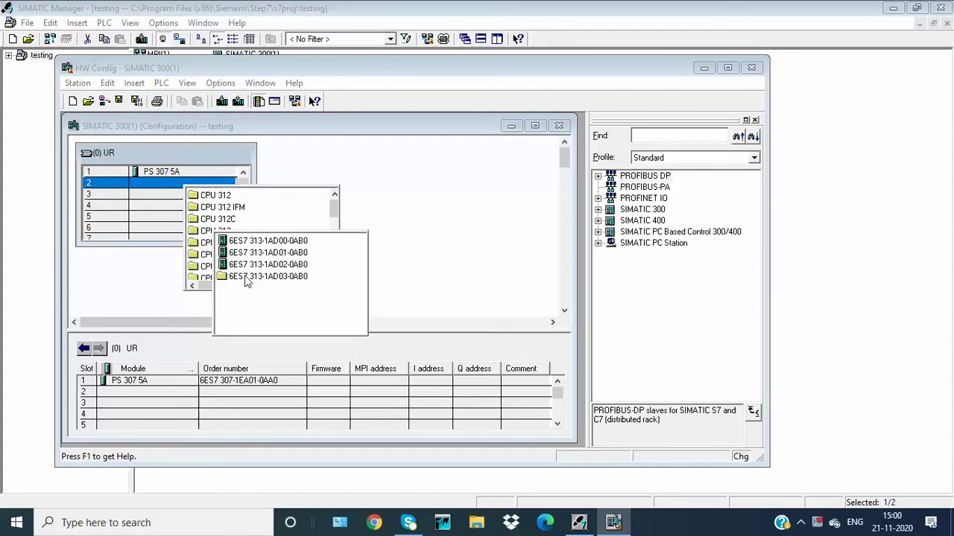
pyautogui.moveTo(248, 281)
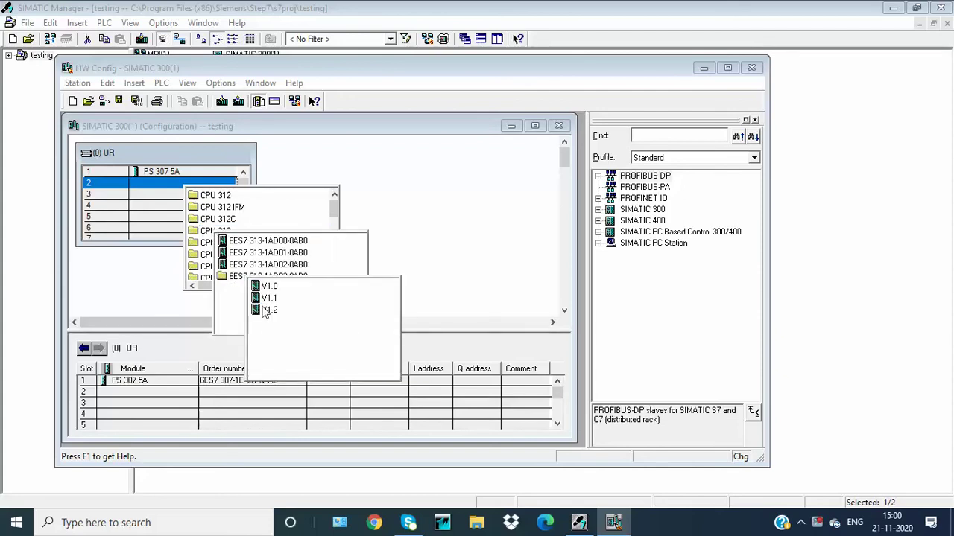
pyautogui.click(261, 307)
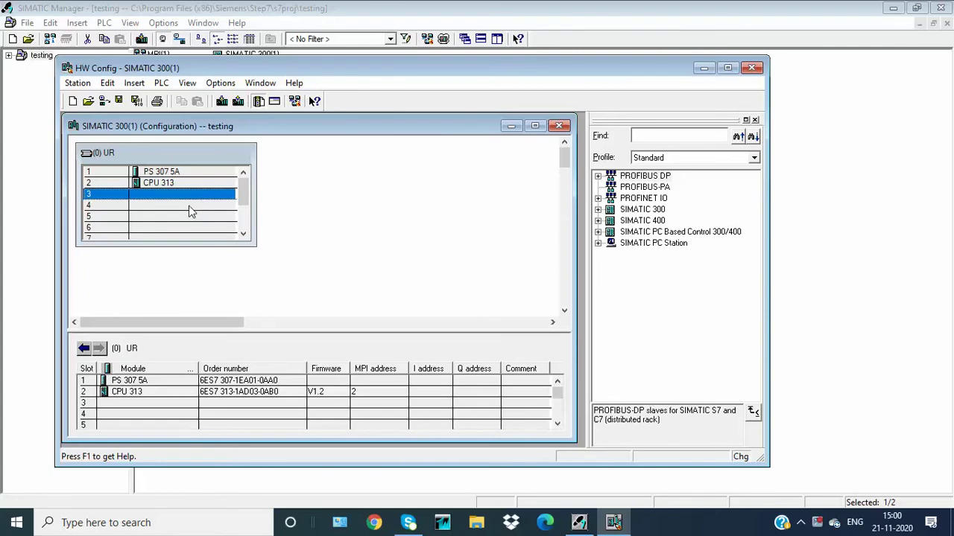
pyautogui.click(190, 206)
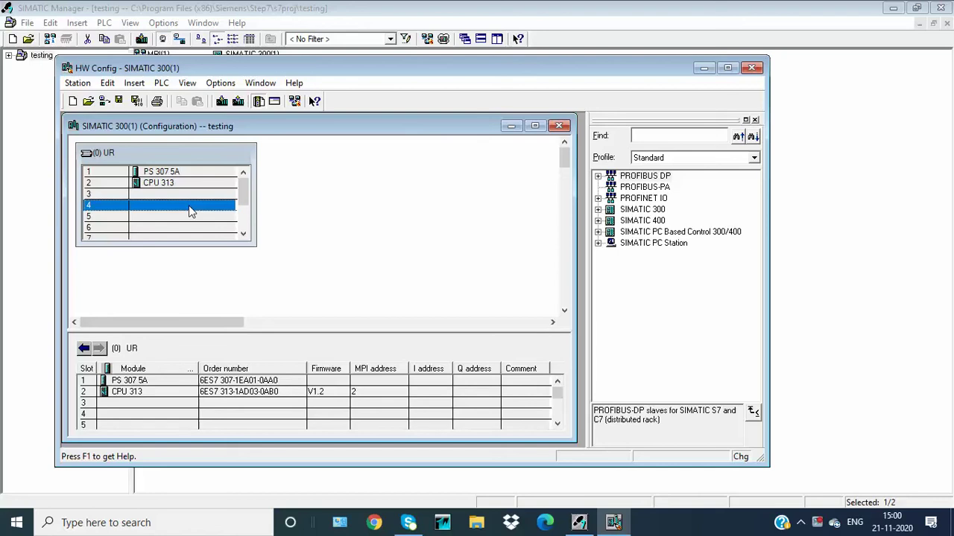
# Step: Open the module catalogue for slot 4 and expand SIMATIC 300 > SM-300 signal module categories
pyautogui.rightClick(190, 213)
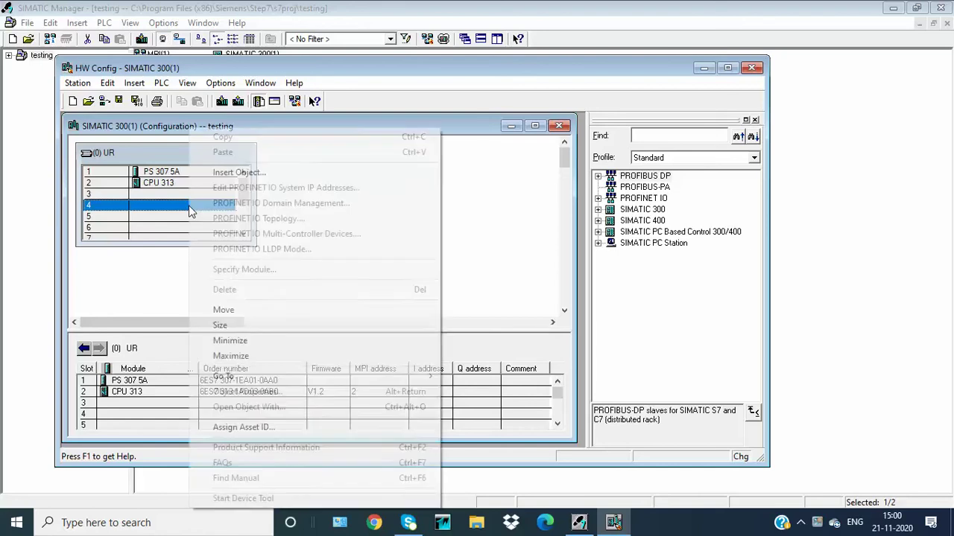
pyautogui.click(255, 174)
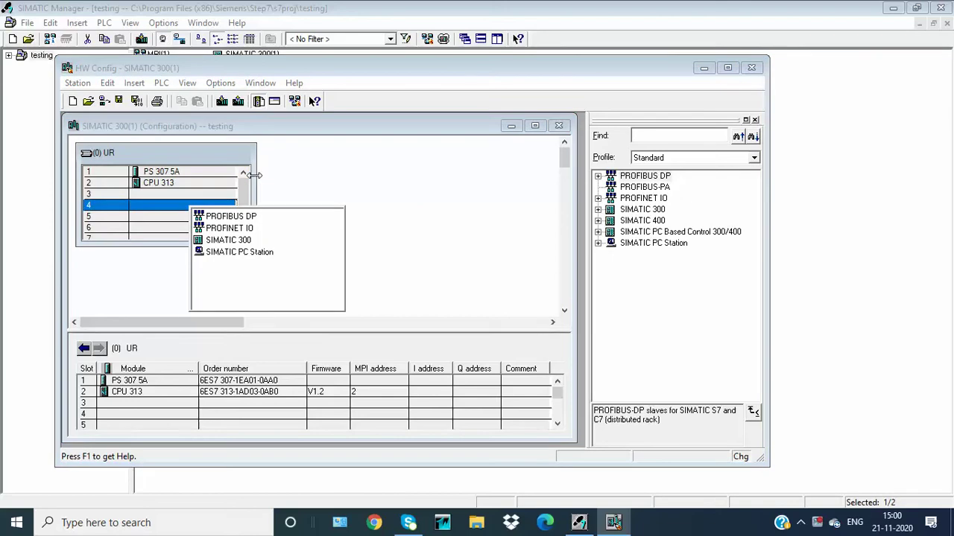
pyautogui.click(246, 246)
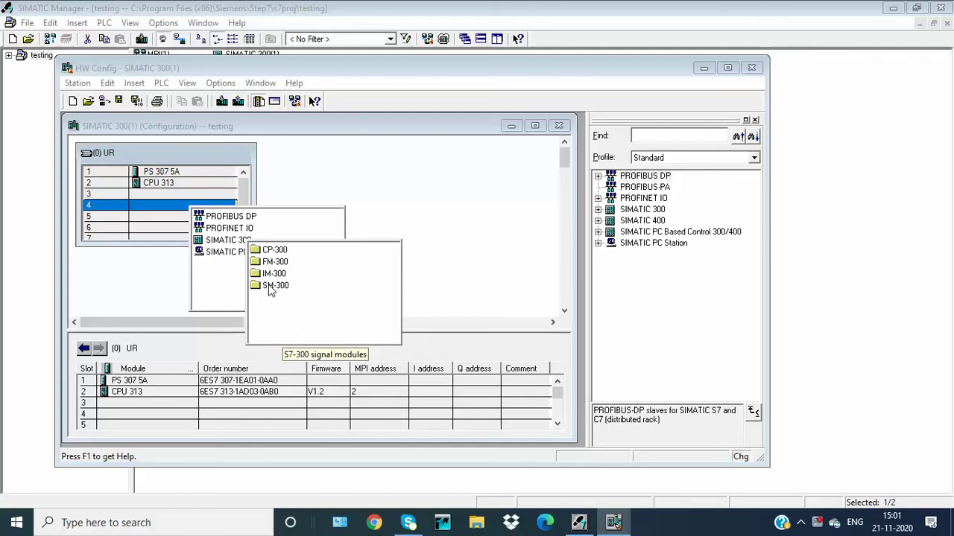
pyautogui.click(271, 289)
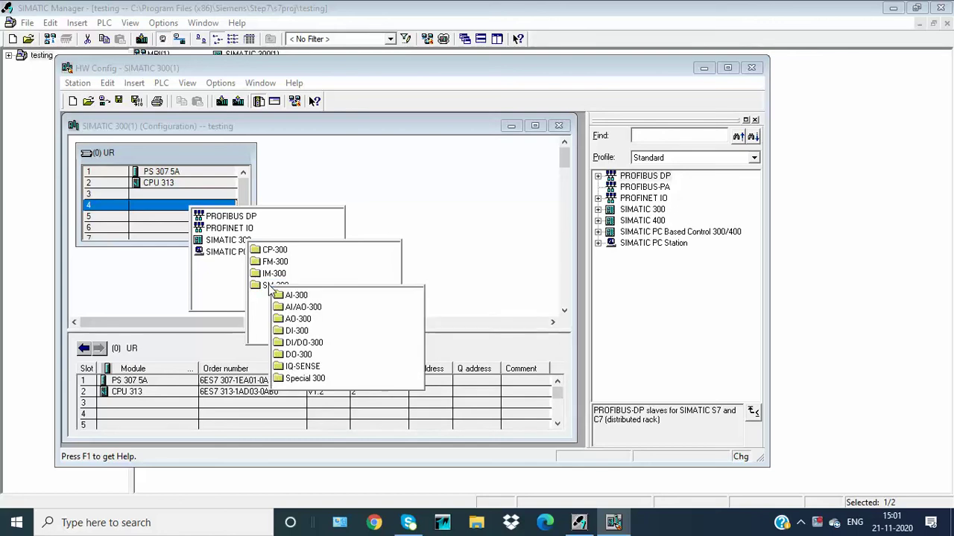
pyautogui.click(289, 357)
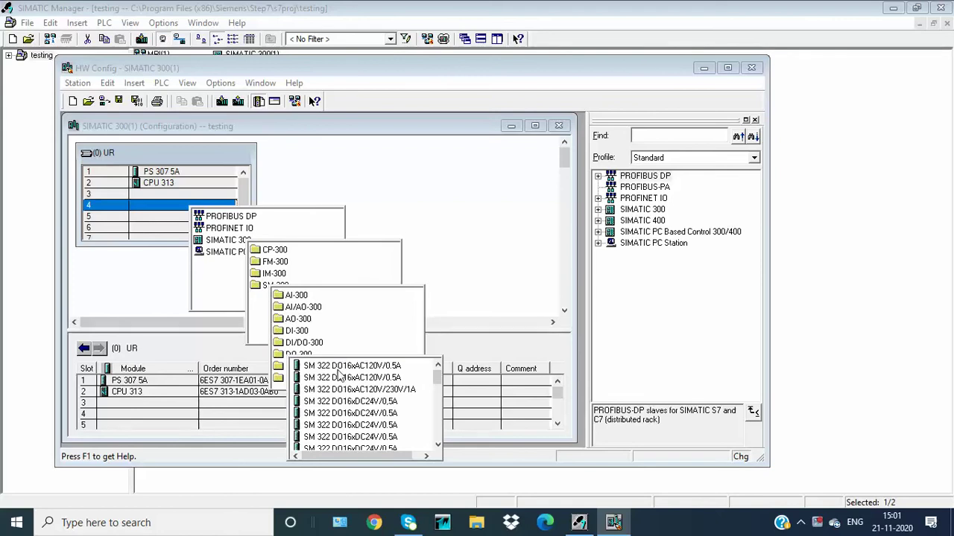
# Step: Scroll the catalogue and insert the SM 321 DI32xDC24V input module into slot 4
pyautogui.click(438, 447)
pyautogui.click(438, 447)
pyautogui.click(438, 447)
pyautogui.click(438, 447)
pyautogui.click(438, 447)
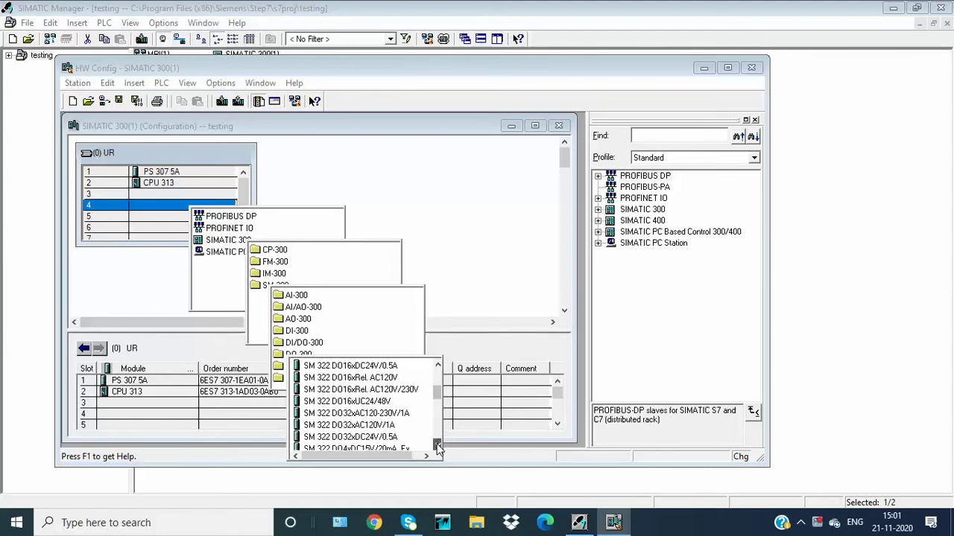
pyautogui.click(438, 447)
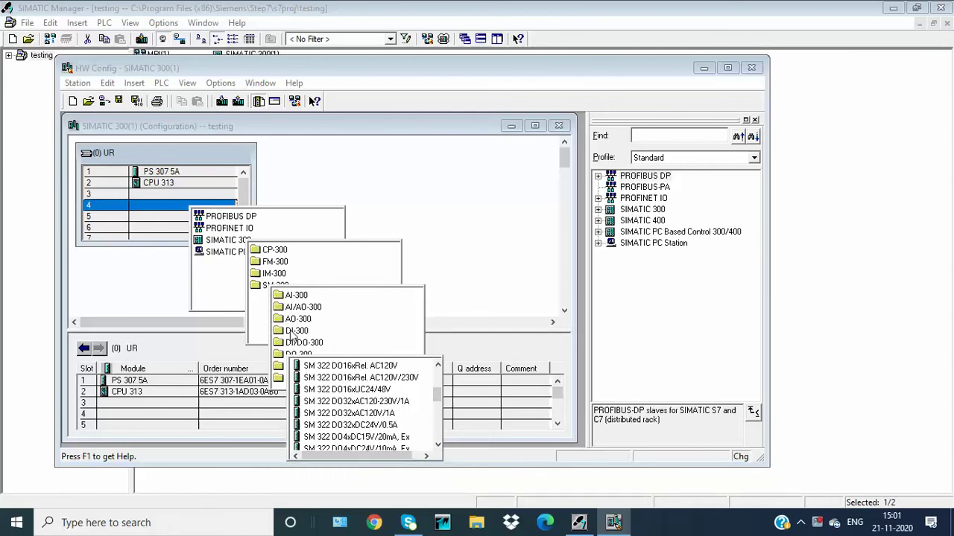
pyautogui.moveTo(292, 337)
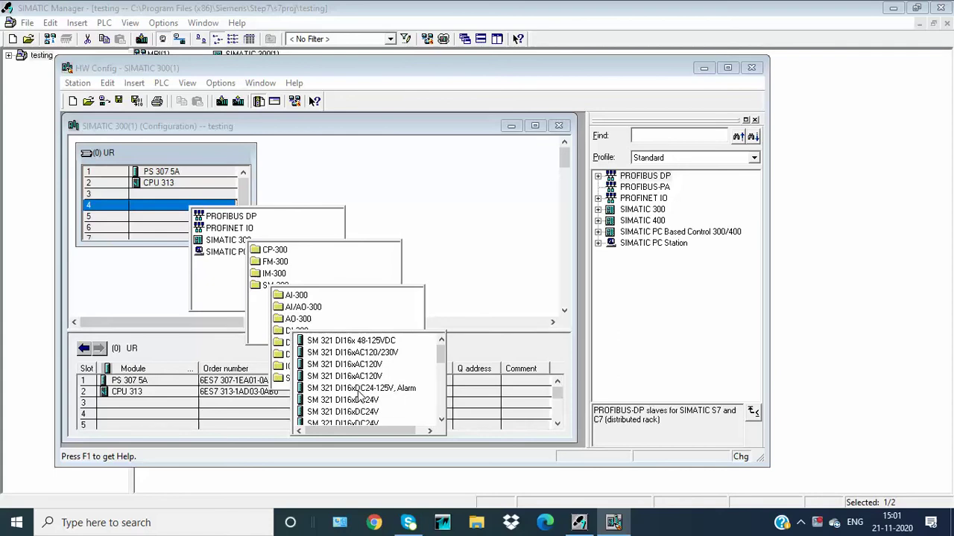
pyautogui.click(440, 419)
pyautogui.click(441, 419)
pyautogui.click(441, 420)
pyautogui.click(441, 420)
pyautogui.click(440, 420)
pyautogui.click(441, 419)
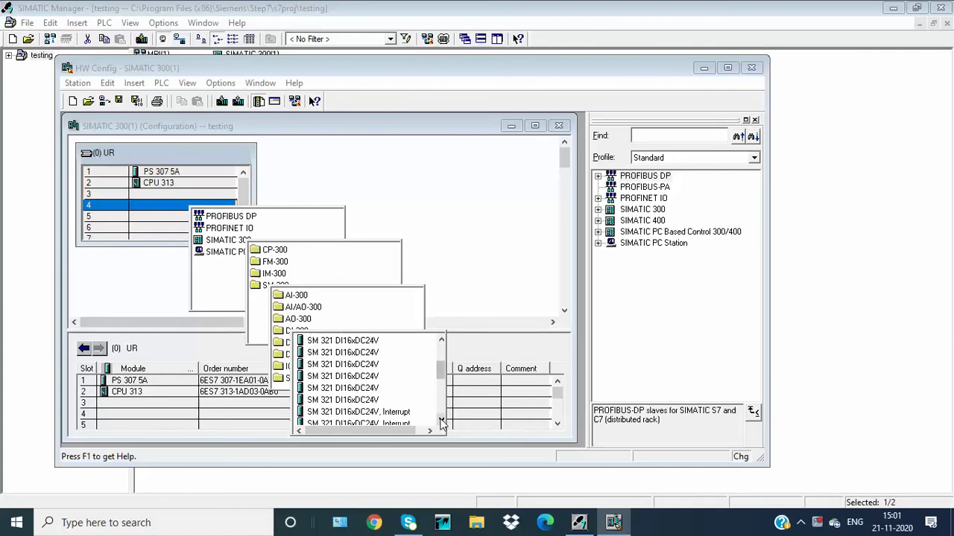
pyautogui.click(440, 420)
pyautogui.click(441, 420)
pyautogui.click(440, 420)
pyautogui.click(440, 420)
pyautogui.click(440, 420)
pyautogui.click(440, 419)
pyautogui.click(441, 419)
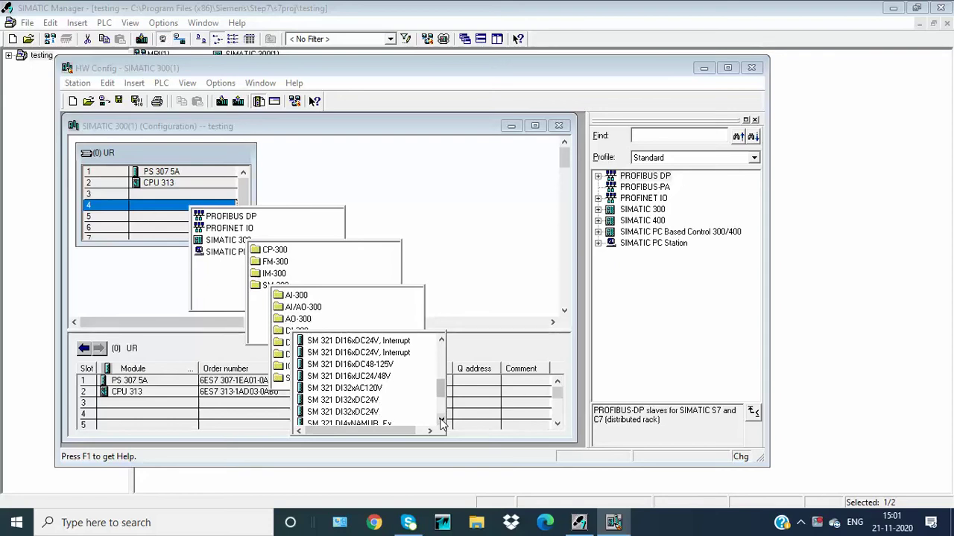
pyautogui.click(355, 400)
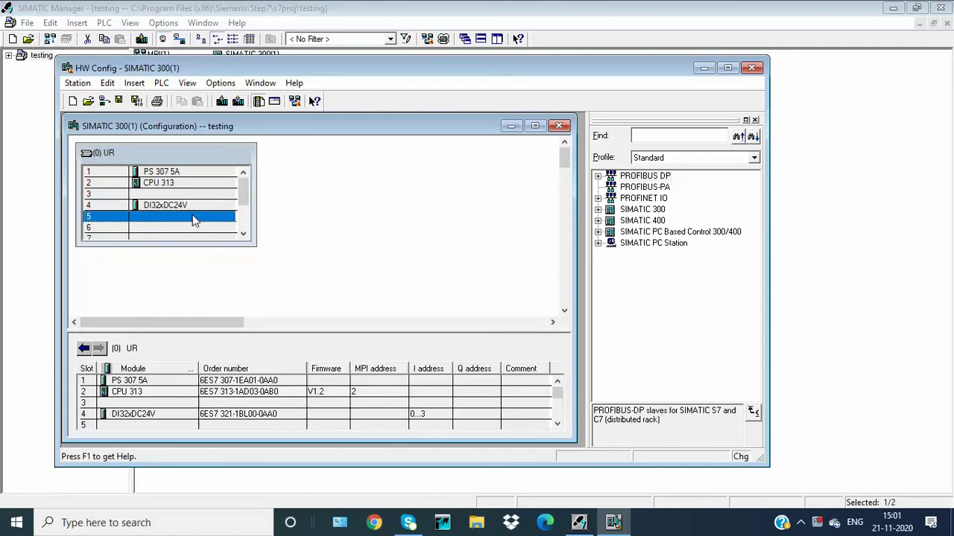
# Step: Open the module catalogue for slot 5 and expand SIMATIC 300 > SM-300 > DO-300
pyautogui.rightClick(194, 219)
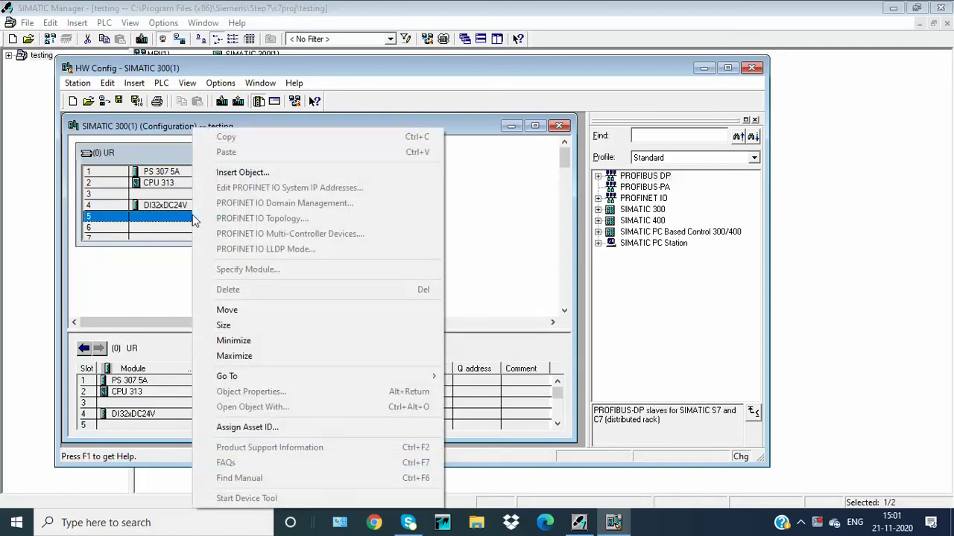
pyautogui.click(232, 178)
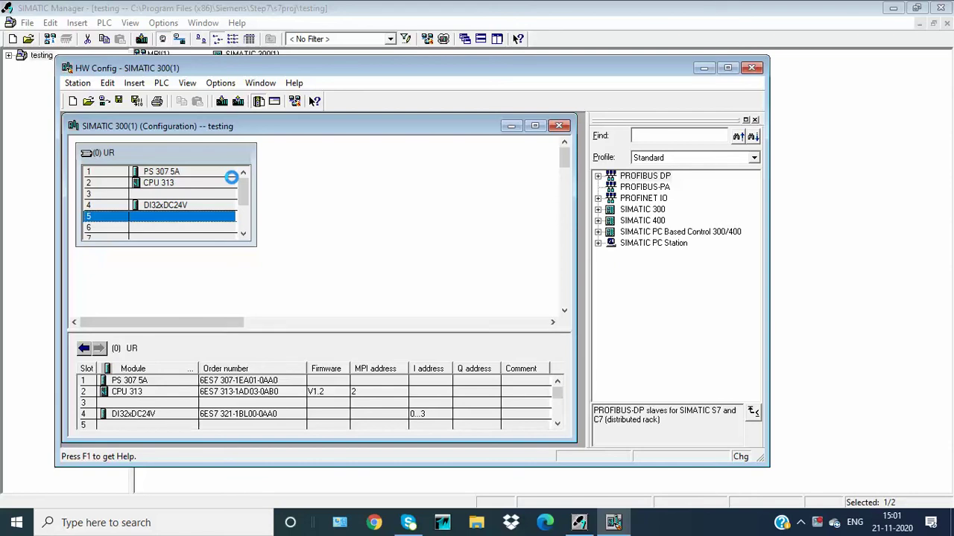
pyautogui.click(232, 183)
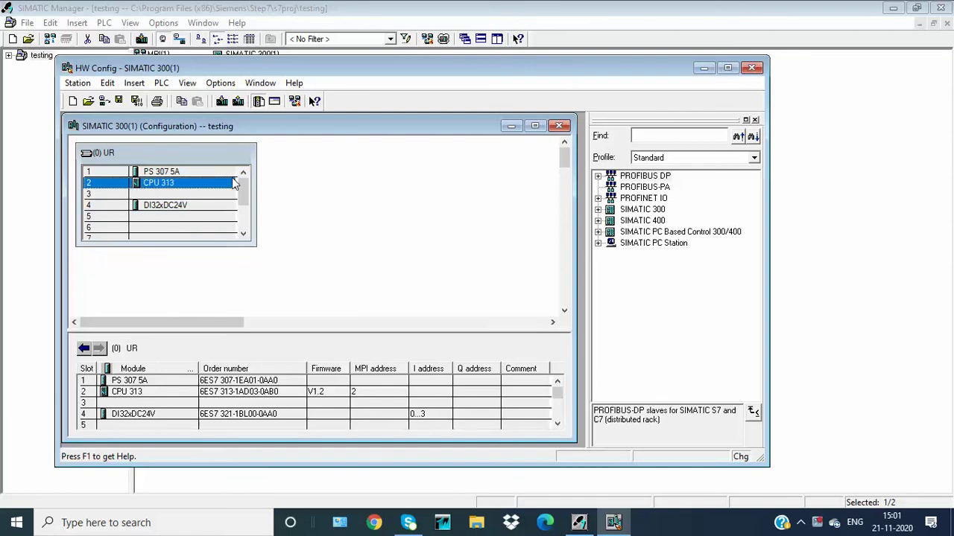
pyautogui.rightClick(207, 219)
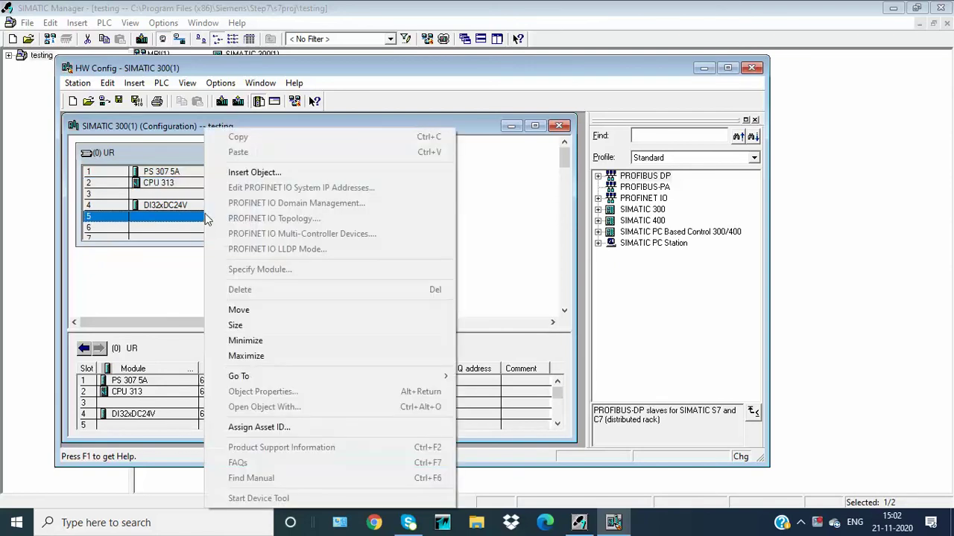
pyautogui.click(256, 173)
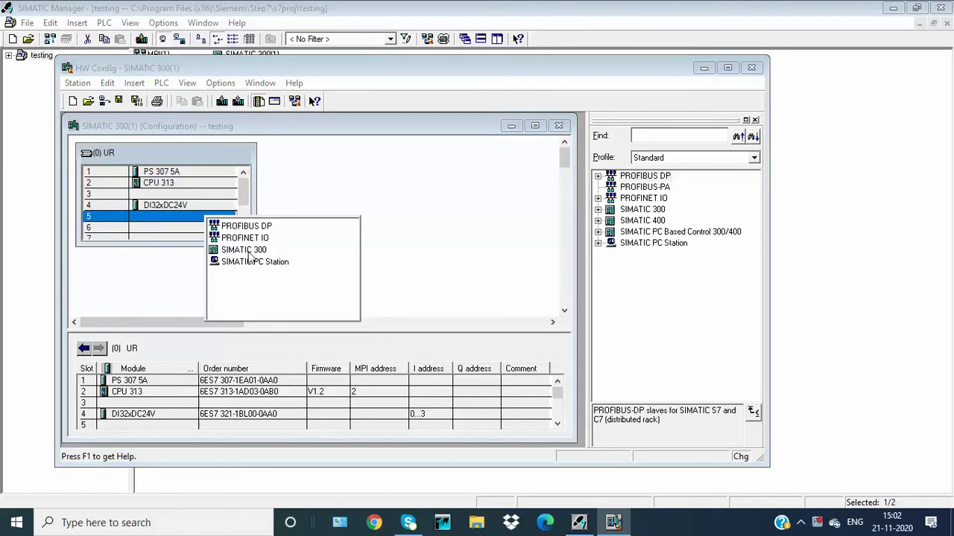
pyautogui.moveTo(249, 253)
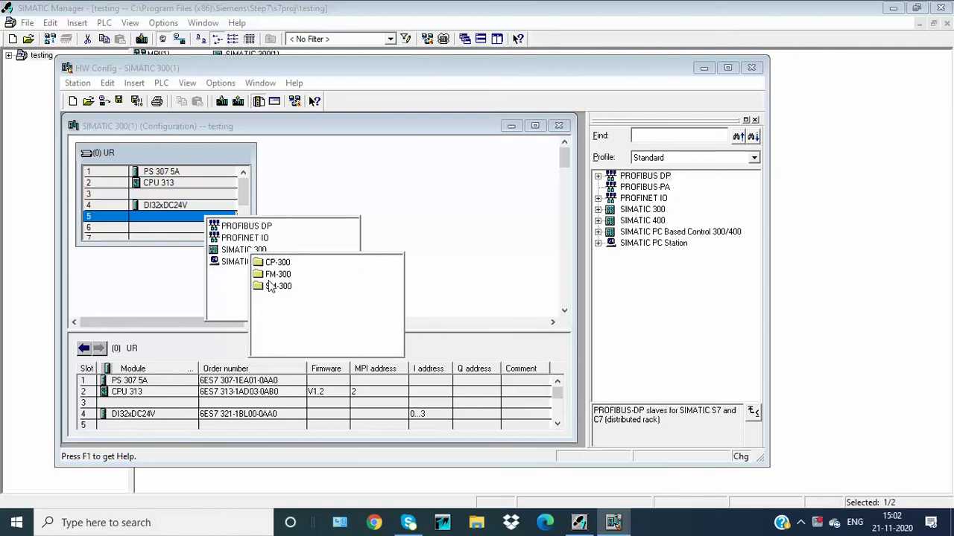
pyautogui.moveTo(272, 290)
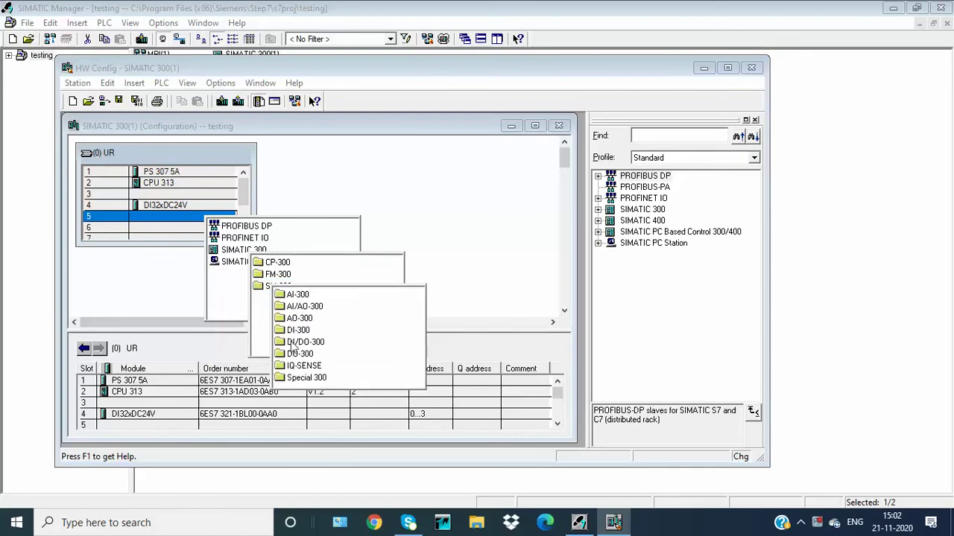
pyautogui.moveTo(293, 356)
# Step: Scroll the SM 322 list and insert the DO32xDC24V/0.5A output module into slot 5
pyautogui.click(441, 440)
pyautogui.click(441, 441)
pyautogui.click(441, 440)
pyautogui.click(441, 440)
pyautogui.click(441, 440)
pyautogui.click(441, 440)
pyautogui.click(441, 440)
pyautogui.click(441, 440)
pyautogui.click(441, 440)
pyautogui.click(441, 440)
pyautogui.click(441, 440)
pyautogui.click(441, 440)
pyautogui.click(441, 440)
pyautogui.click(441, 441)
pyautogui.click(441, 440)
pyautogui.click(441, 440)
pyautogui.click(441, 440)
pyautogui.click(442, 441)
pyautogui.click(441, 362)
pyautogui.click(441, 362)
pyautogui.click(441, 361)
pyautogui.click(441, 362)
pyautogui.click(441, 362)
pyautogui.click(441, 362)
pyautogui.click(442, 361)
pyautogui.click(441, 361)
pyautogui.click(441, 362)
pyautogui.click(441, 362)
pyautogui.click(441, 362)
pyautogui.click(441, 362)
pyautogui.click(441, 361)
pyautogui.click(442, 361)
pyautogui.click(441, 362)
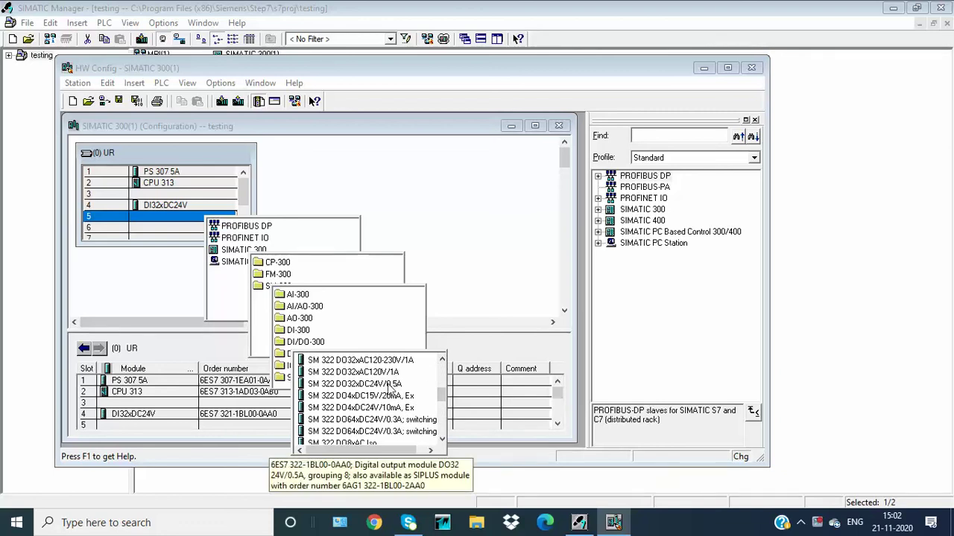
pyautogui.click(388, 385)
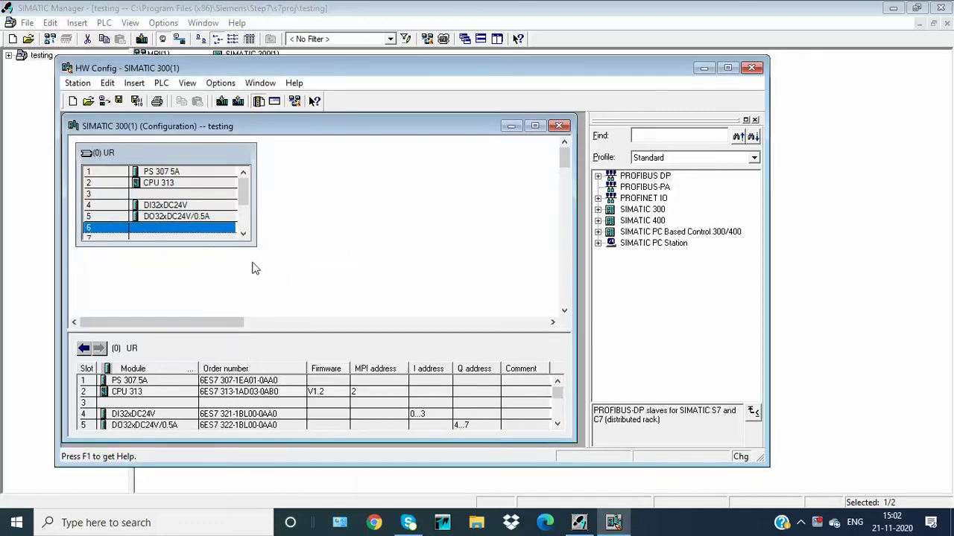